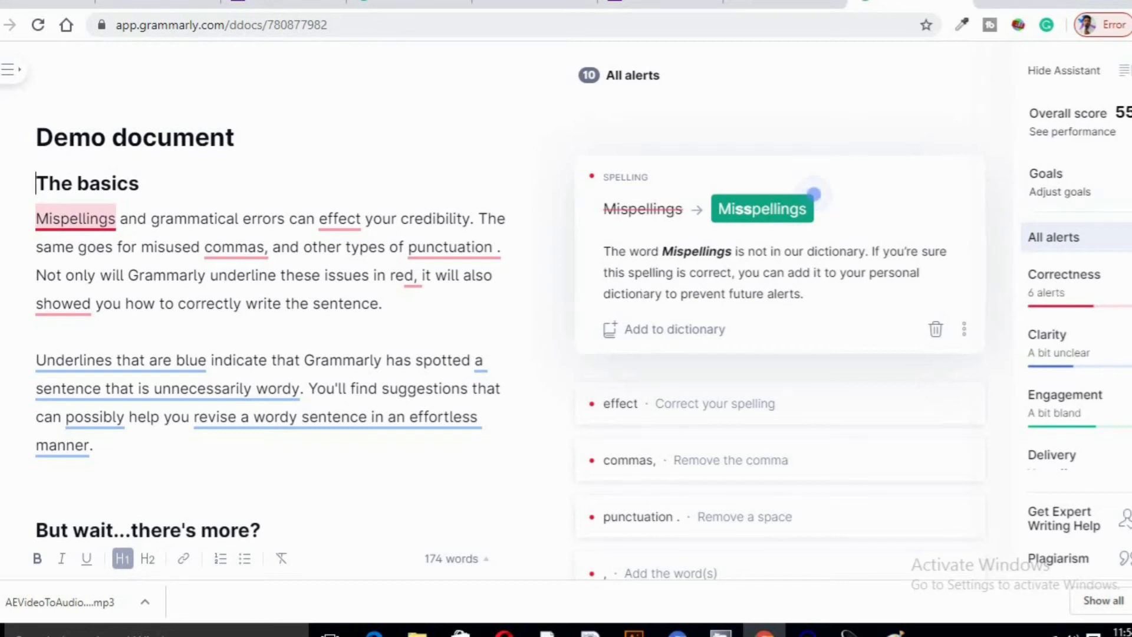
# Step: Delete the paragraph about blue underlines and the "But wait...there's more?" section with its text from the demo document
pyautogui.scroll(-8, 271, 319)
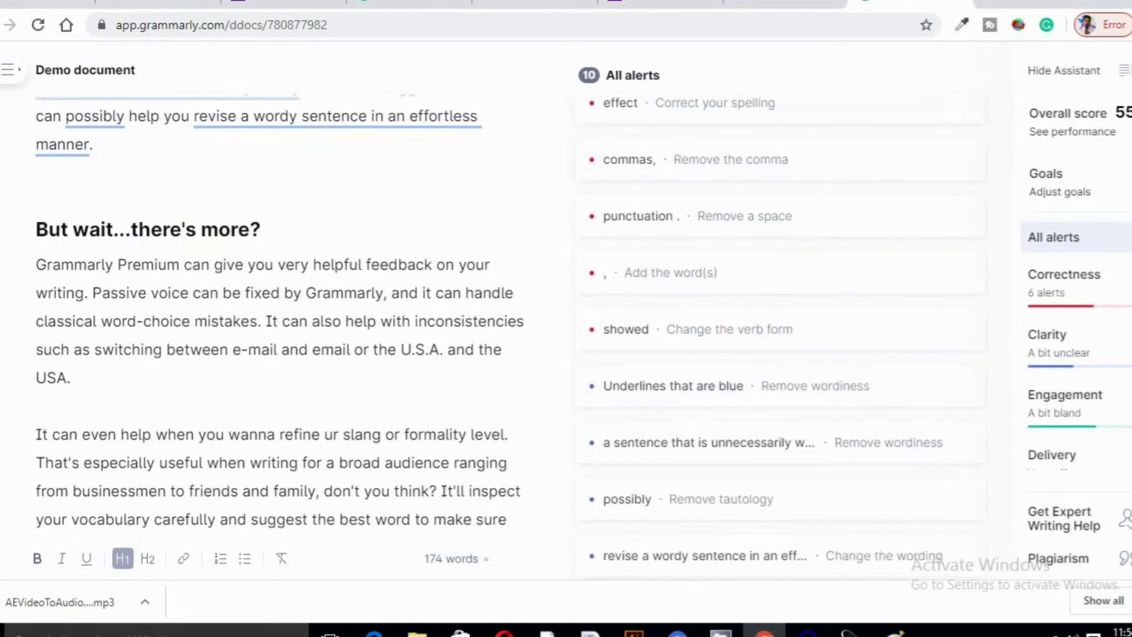
pyautogui.scroll(8, 271, 318)
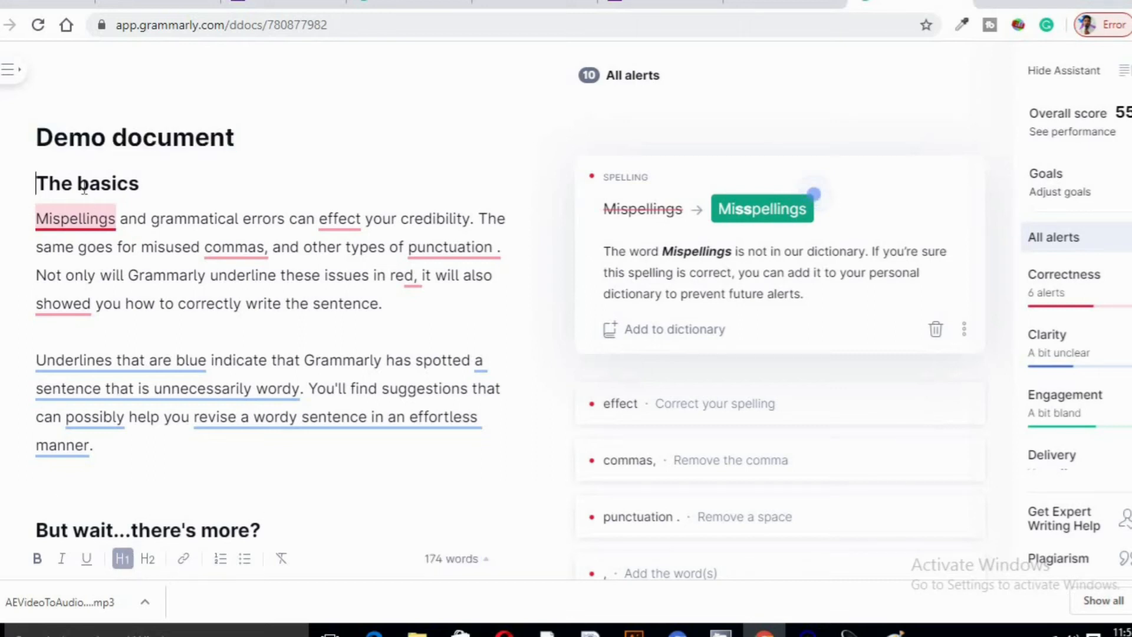
pyautogui.click(40, 354)
pyautogui.moveTo(40, 351); pyautogui.dragTo(304, 460)
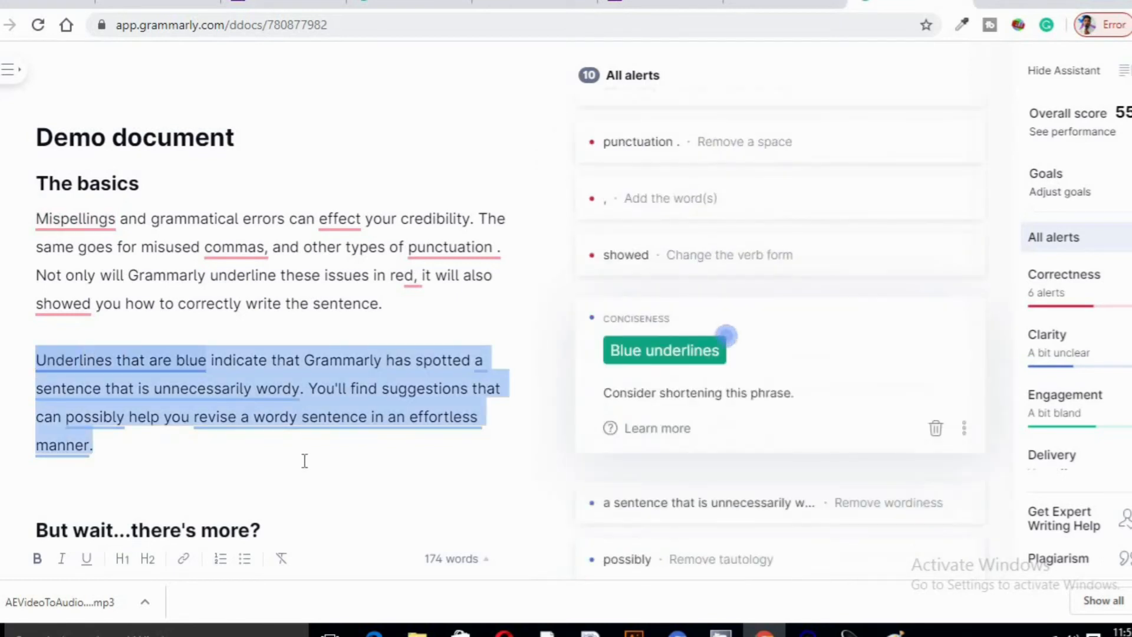
pyautogui.press('BackSpace')
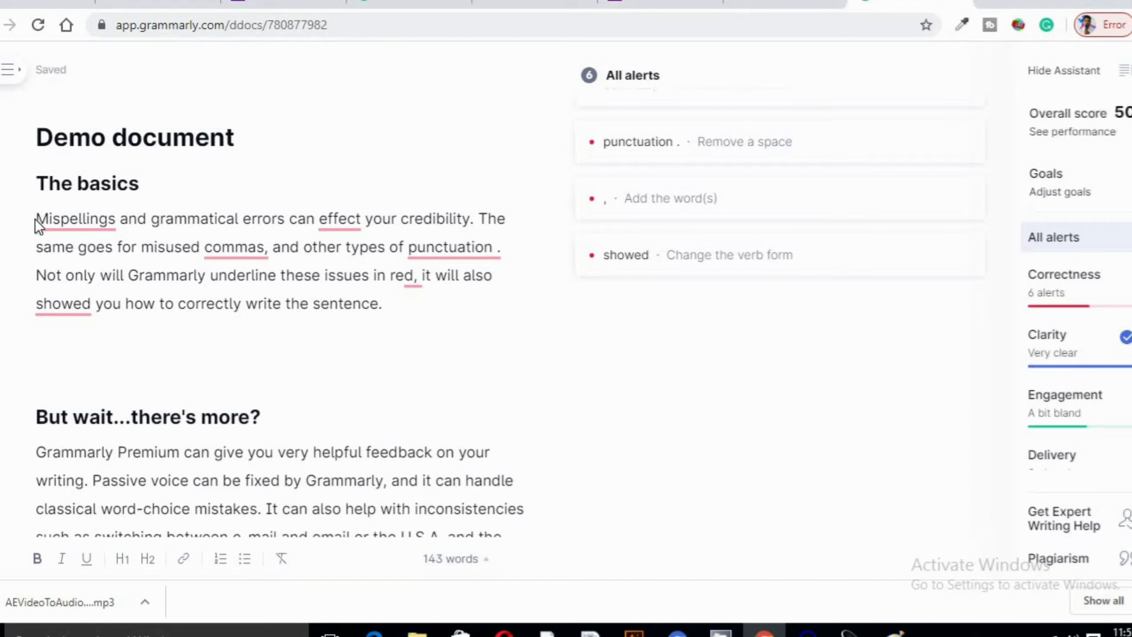
pyautogui.moveTo(371, 507); pyautogui.dragTo(373, 424)
pyautogui.press('BackSpace')
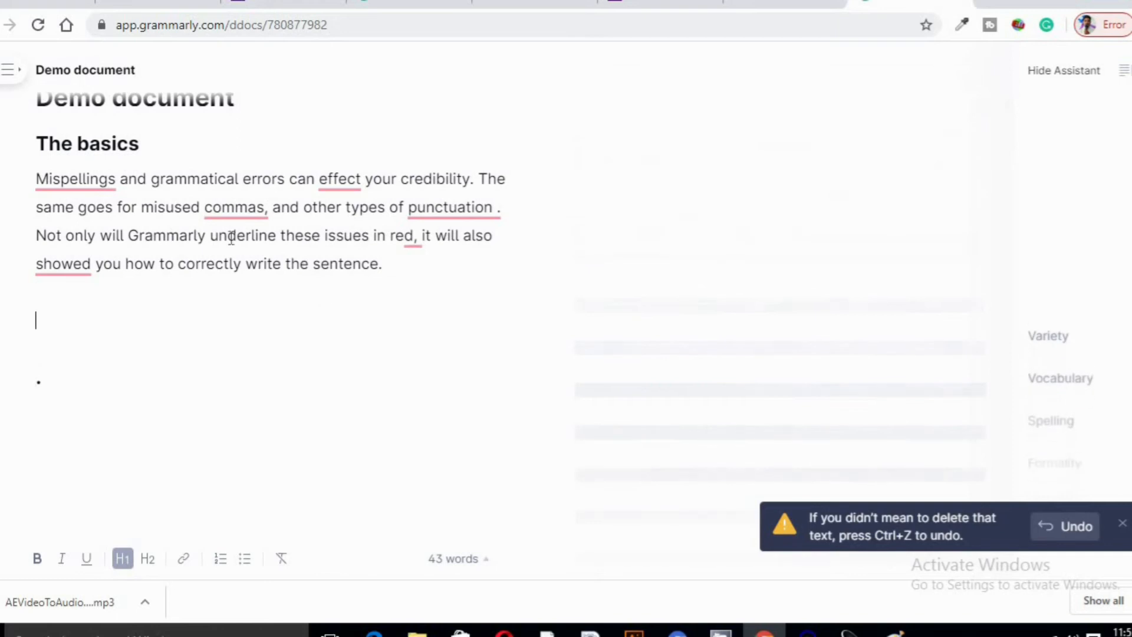
pyautogui.moveTo(36, 178); pyautogui.dragTo(378, 339)
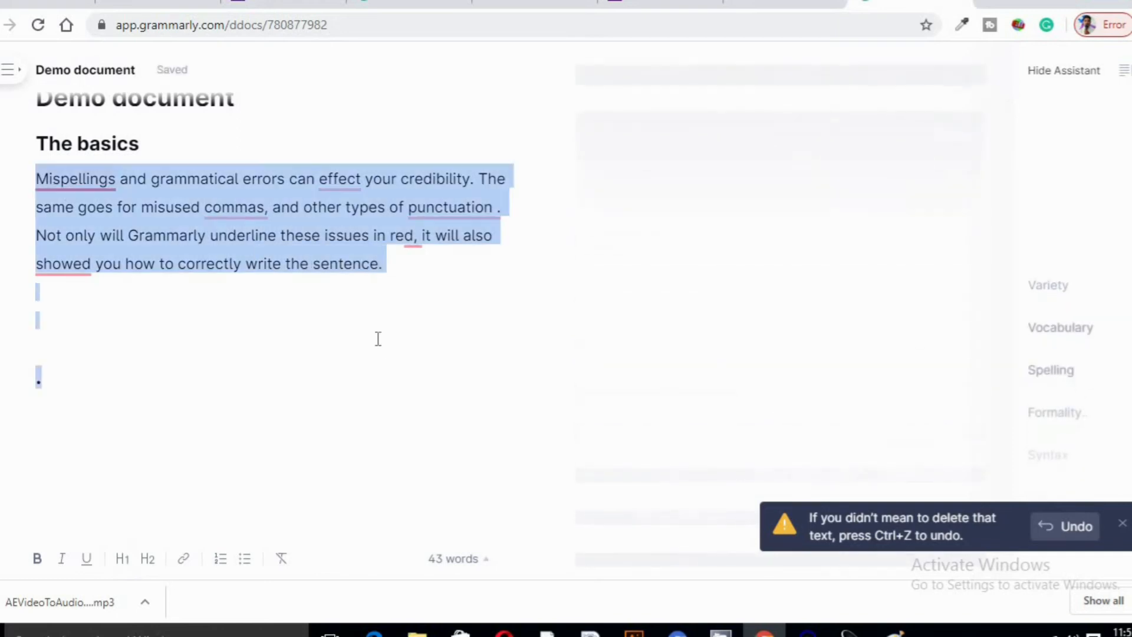
pyautogui.click(101, 398)
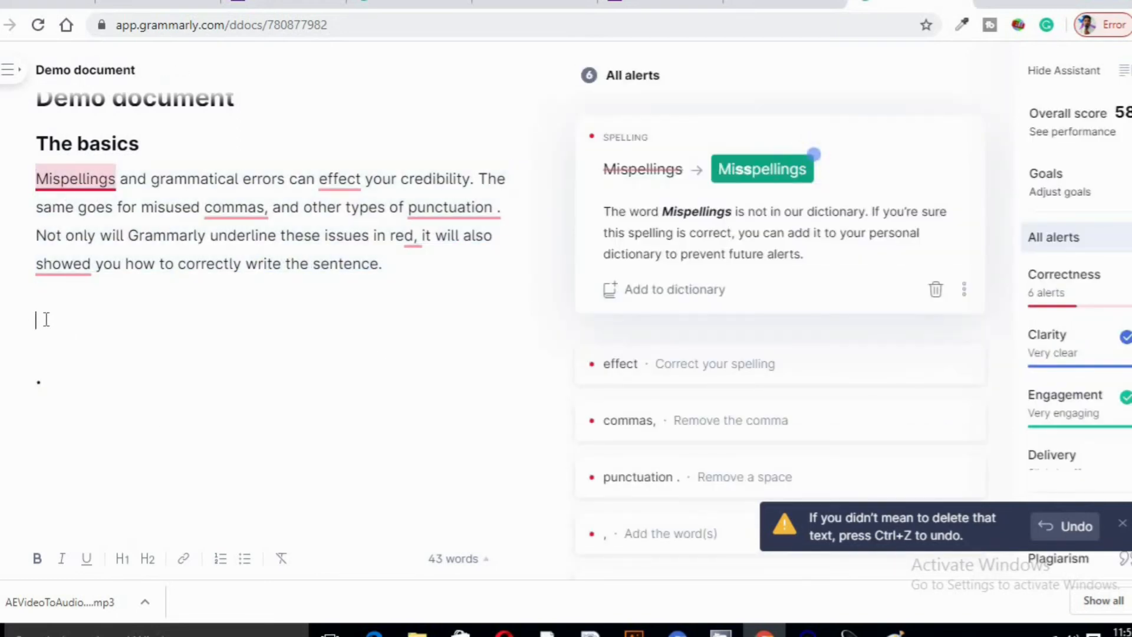
pyautogui.press('BackSpace')
pyautogui.press('BackSpace')
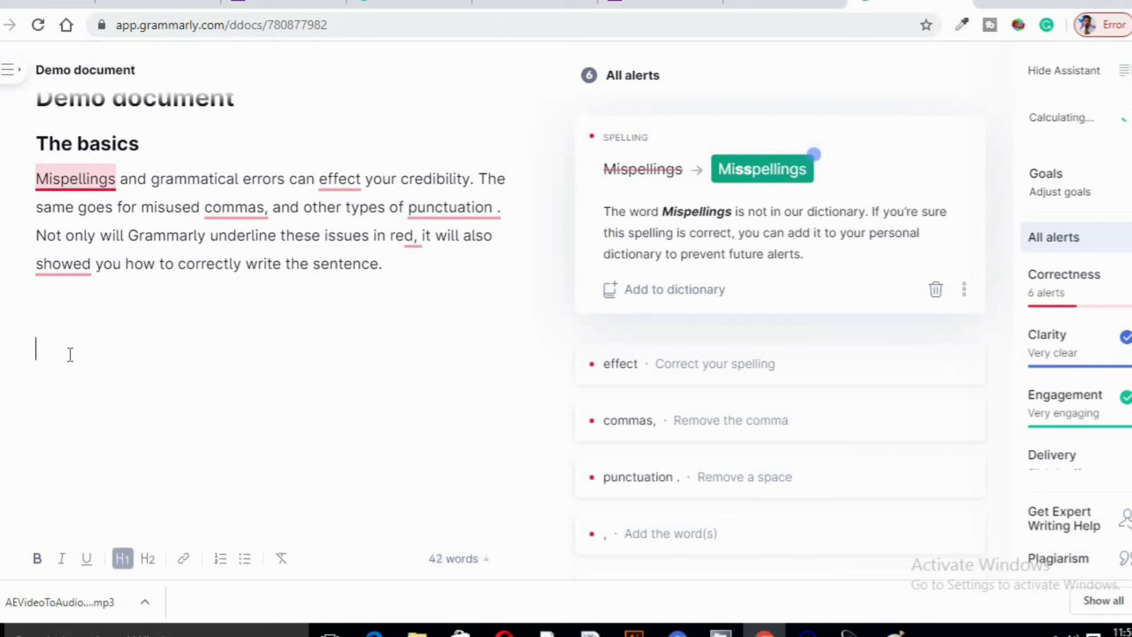
pyautogui.write('they nare')
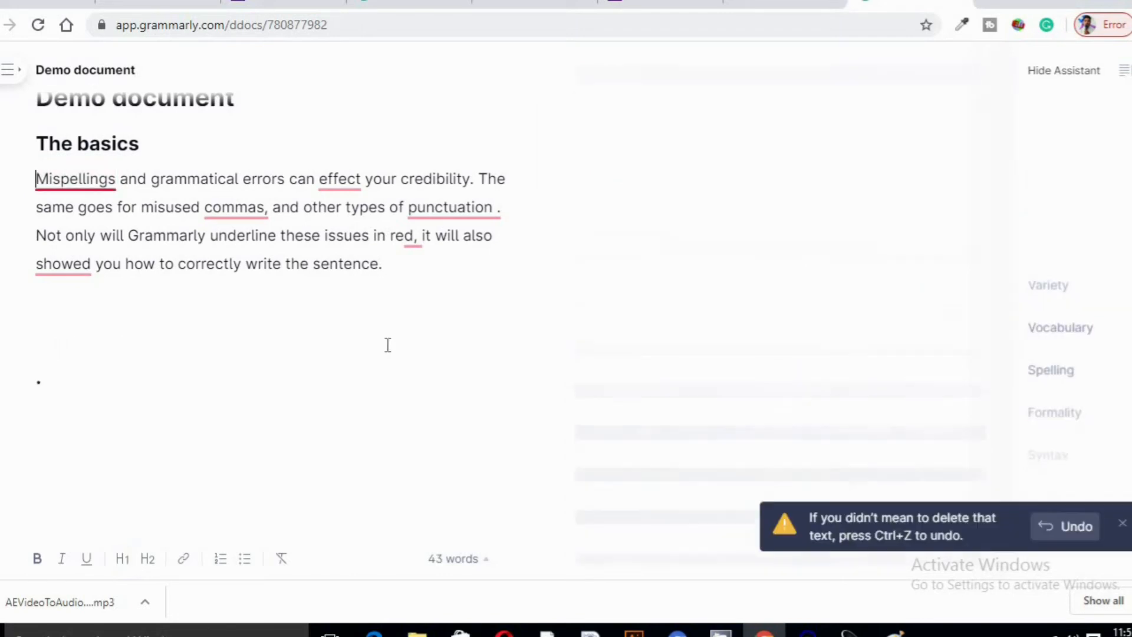
pyautogui.hotkey('ctrl', 'z')
# Step: Remove the leftover period and the extra blank line beneath the paragraph of The basics
pyautogui.click(104, 406)
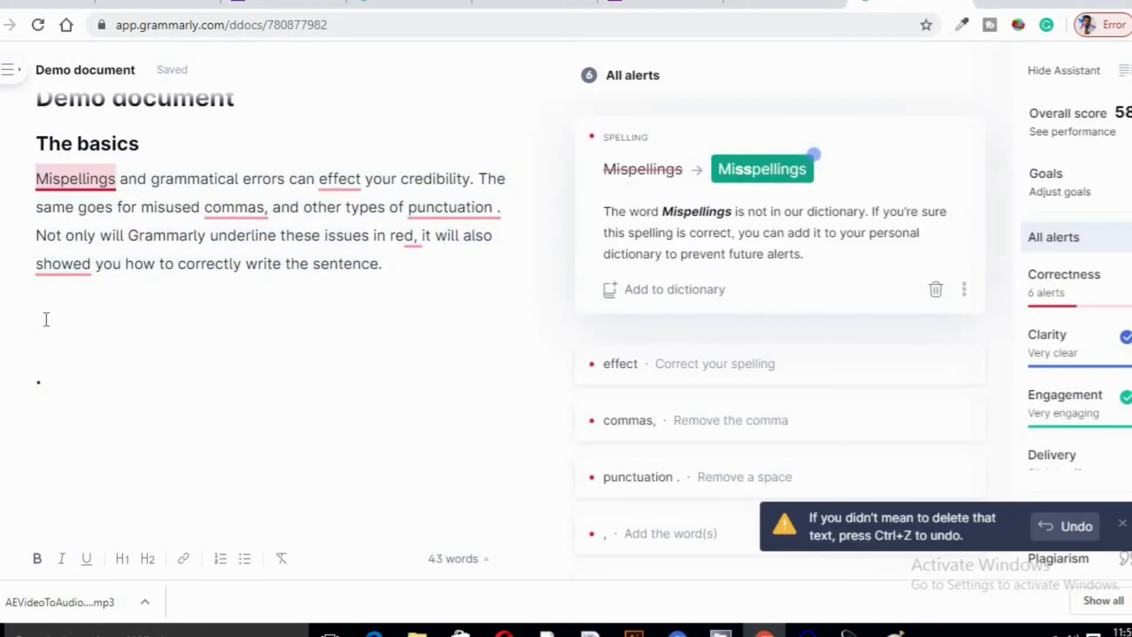
pyautogui.press('BackSpace')
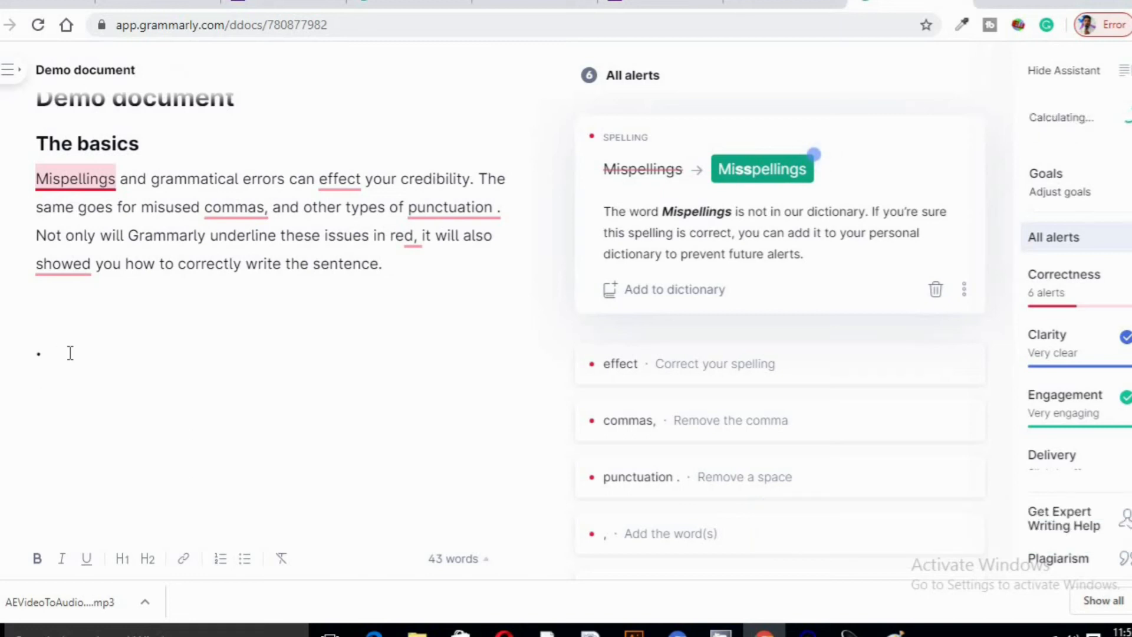
pyautogui.click(70, 354)
pyautogui.press('BackSpace')
# Step: Write the misspelled sample text "they are somany peopel" on the empty heading line below the paragraph
pyautogui.write('they nar')
pyautogui.press('BackSpace')
pyautogui.press('BackSpace')
pyautogui.press('BackSpace')
pyautogui.press('BackSpace')
pyautogui.write('are somanhy')
pyautogui.press('BackSpace')
pyautogui.press('BackSpace')
pyautogui.press('BackSpace')
pyautogui.press('BackSpace')
pyautogui.write('ny peopel')
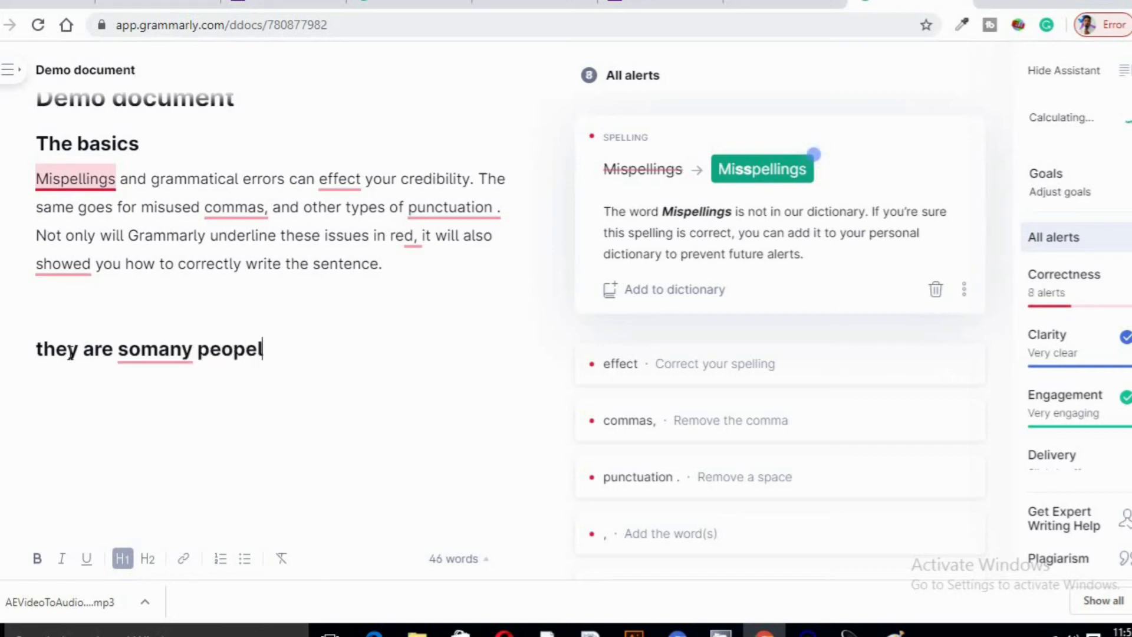
# Step: Continue the sample sentence with "working for home"
pyautogui.write(' worling')
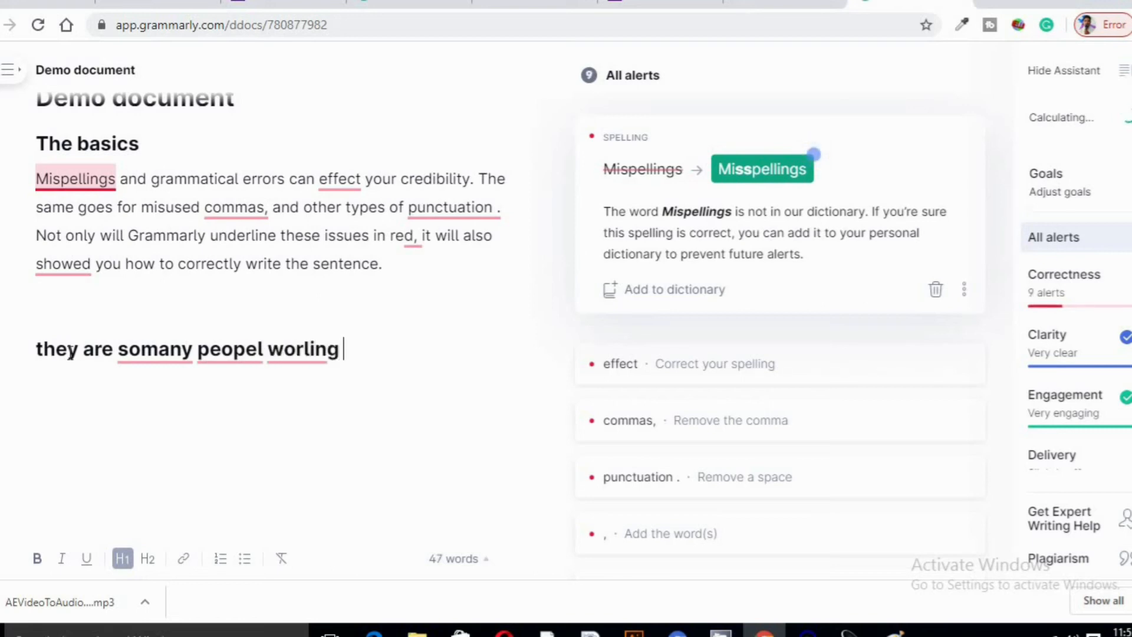
pyautogui.press('BackSpace')
pyautogui.press('BackSpace')
pyautogui.press('BackSpace')
pyautogui.press('BackSpace')
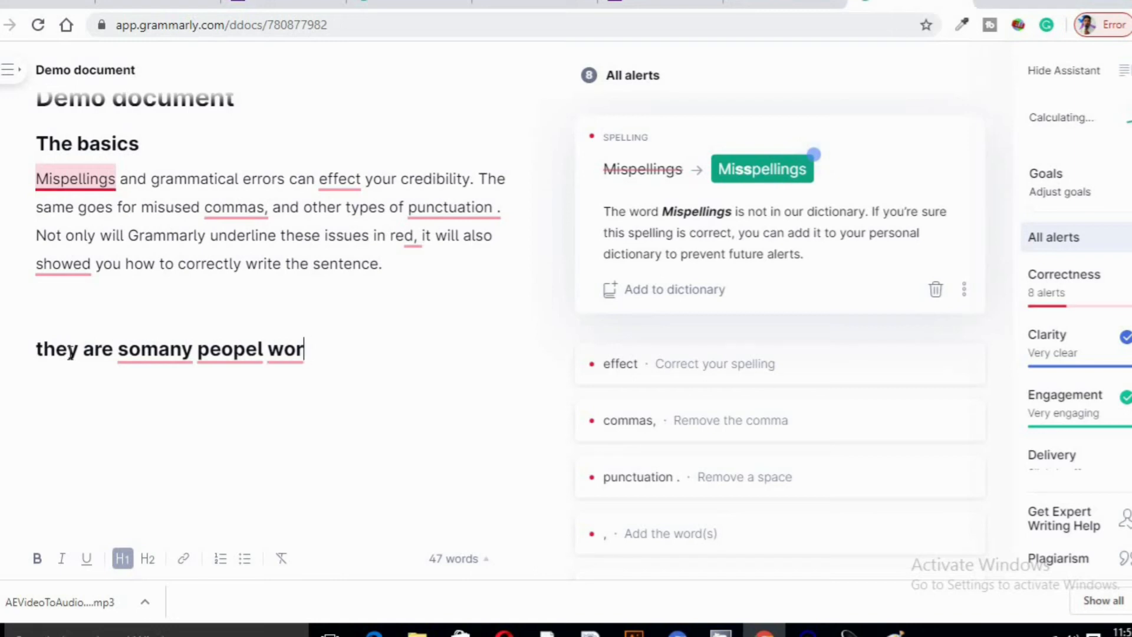
pyautogui.write('king')
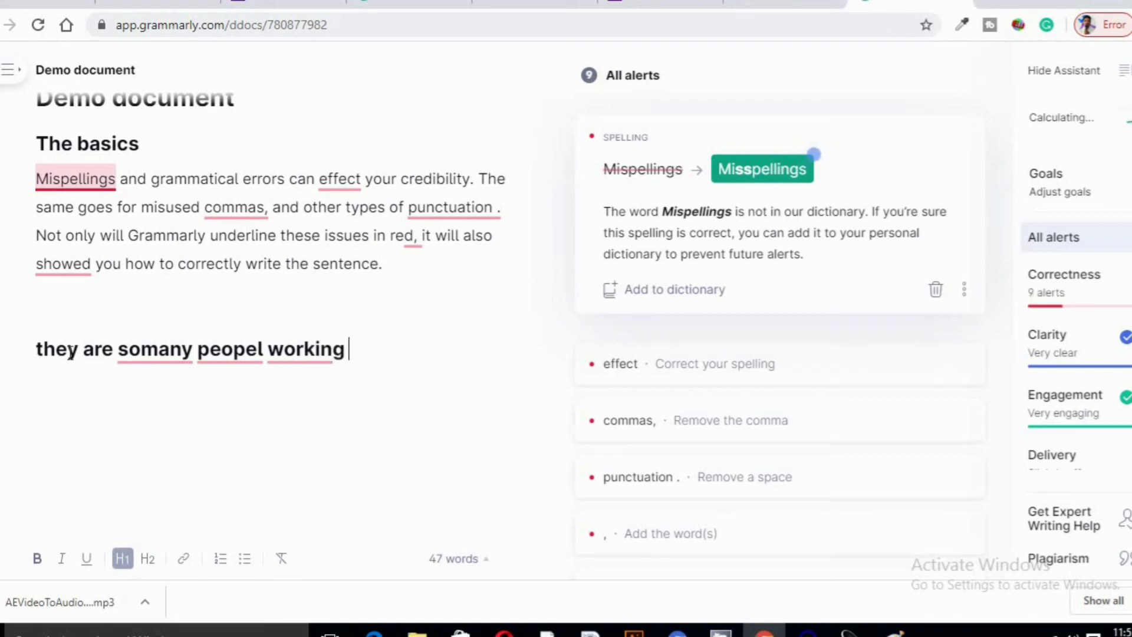
pyautogui.write(' for ho')
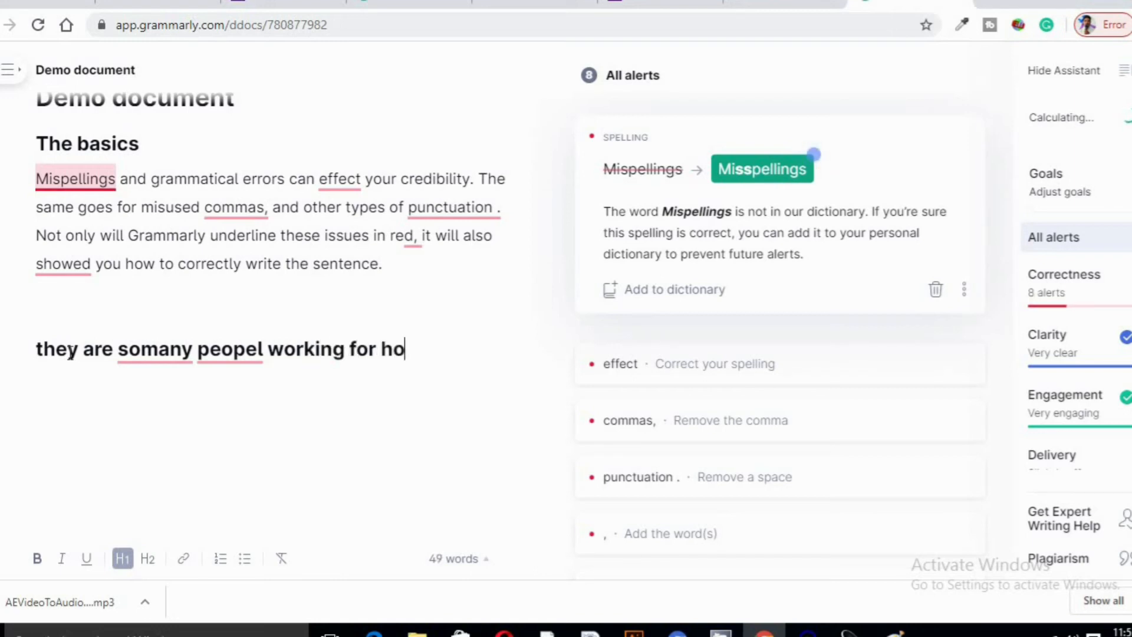
pyautogui.press('BackSpace')
pyautogui.press('BackSpace')
pyautogui.write('f')
pyautogui.press('BackSpace')
pyautogui.write('home')
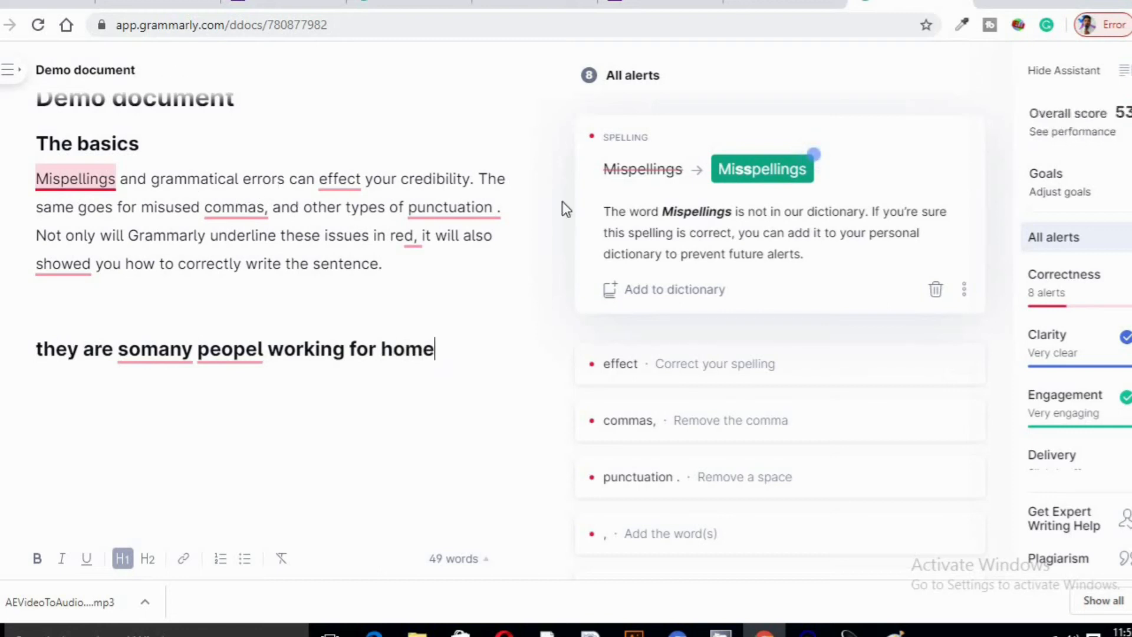
# Step: Accept the suggested spelling corrections "Misspellings" for the paragraph's first word and "so many" for "somany"
pyautogui.click(747, 177)
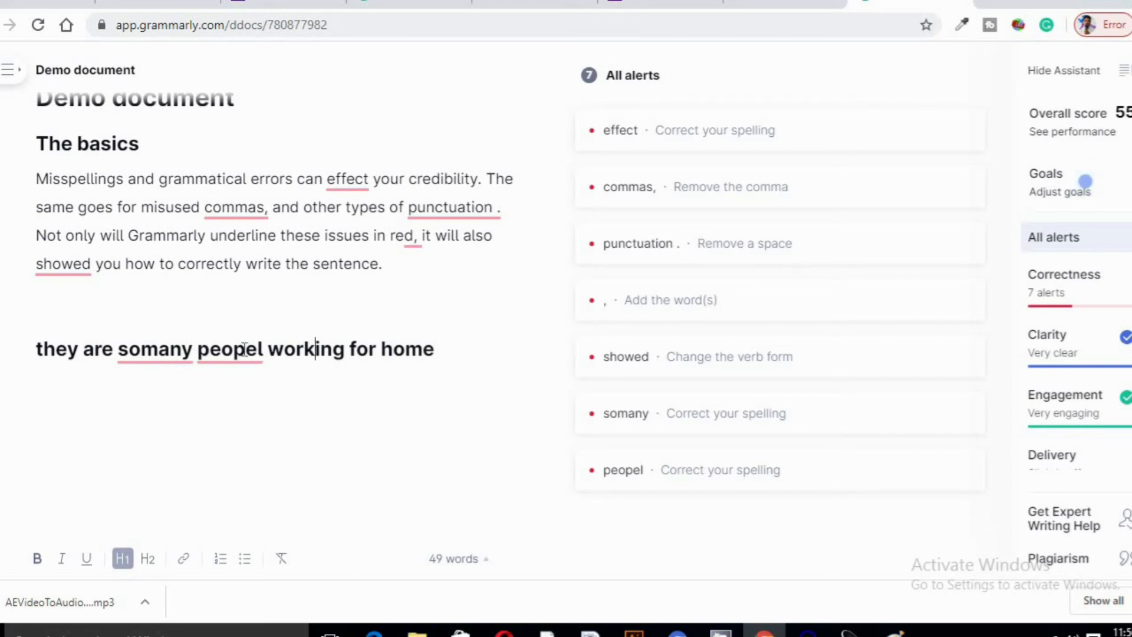
pyautogui.click(157, 352)
pyautogui.rightClick(156, 352)
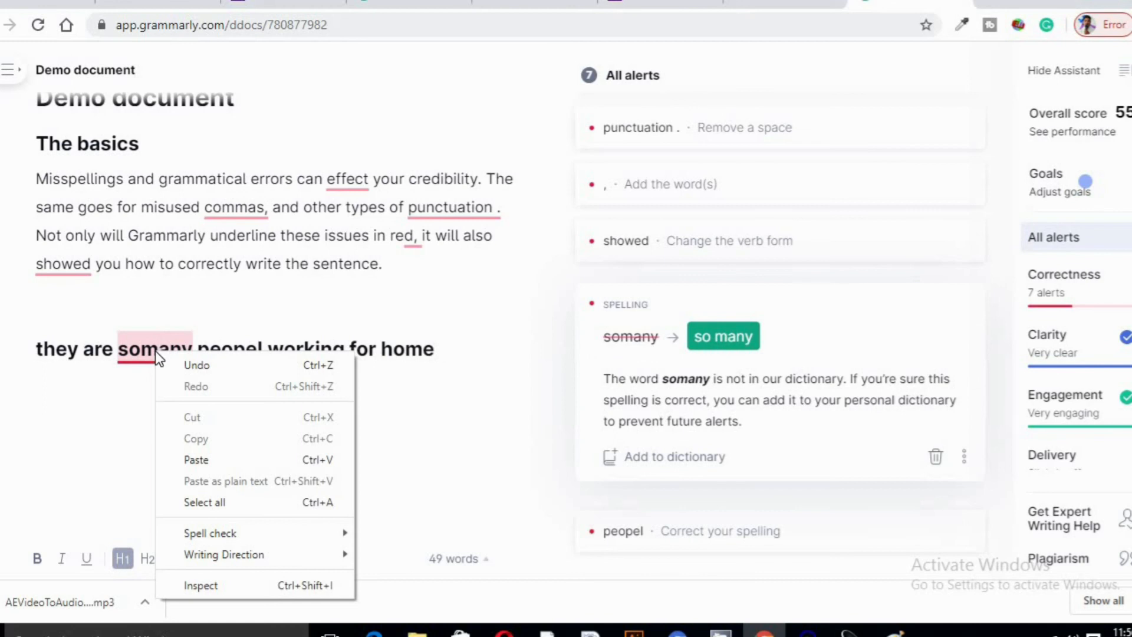
pyautogui.click(721, 337)
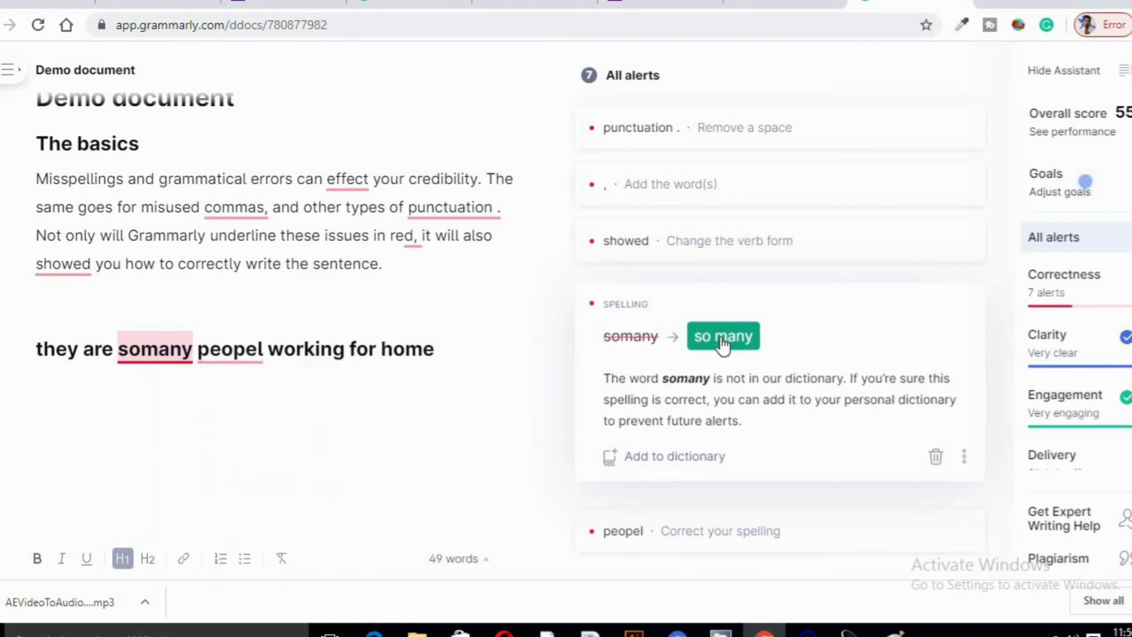
pyautogui.click(721, 337)
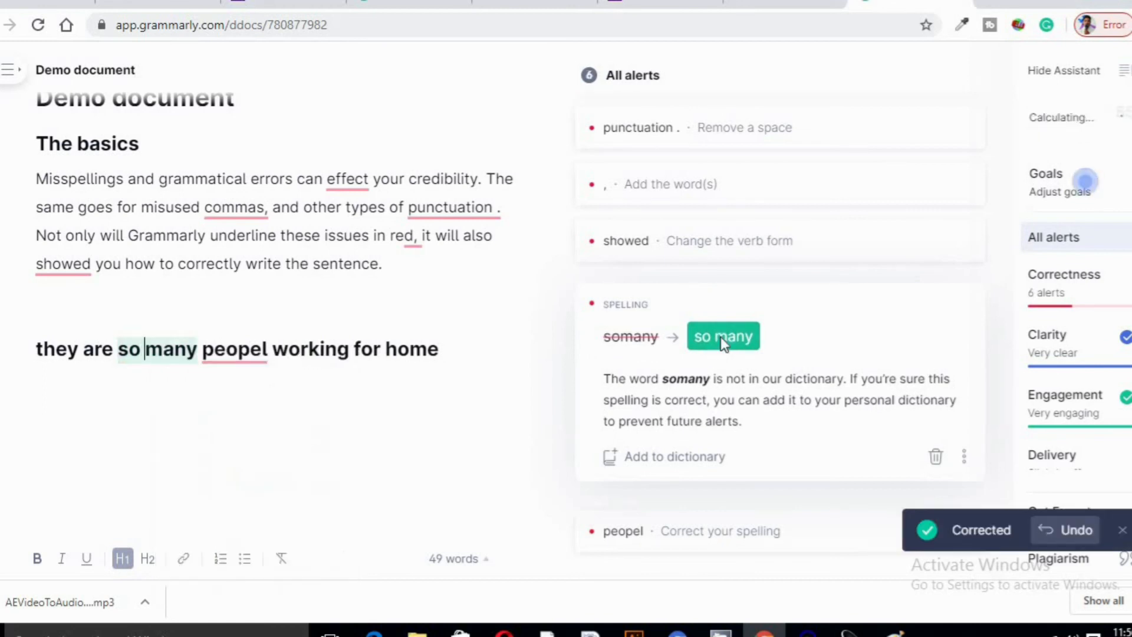
# Step: Accept the suggested corrections "people" for "peopel" and "show" for the verb "showed"
pyautogui.rightClick(255, 353)
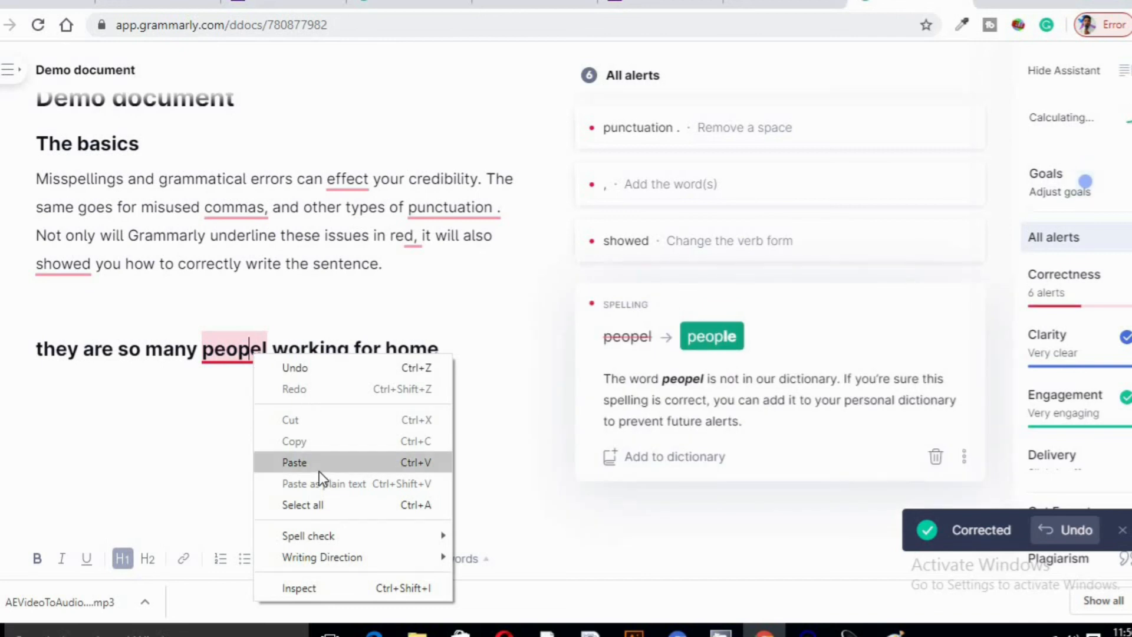
pyautogui.click(731, 337)
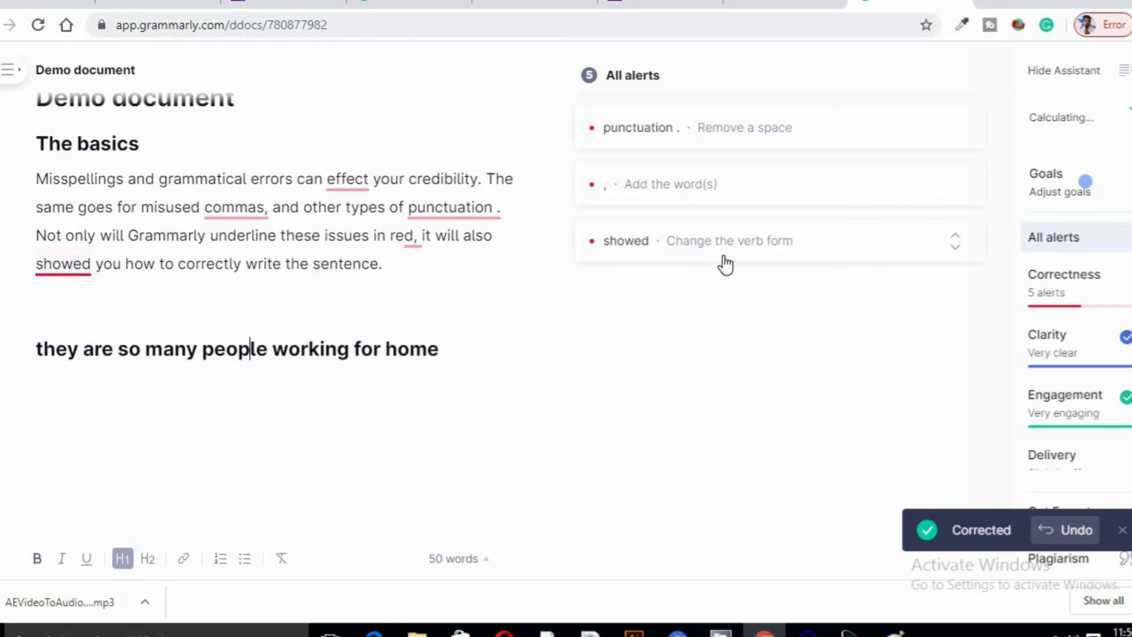
pyautogui.click(723, 256)
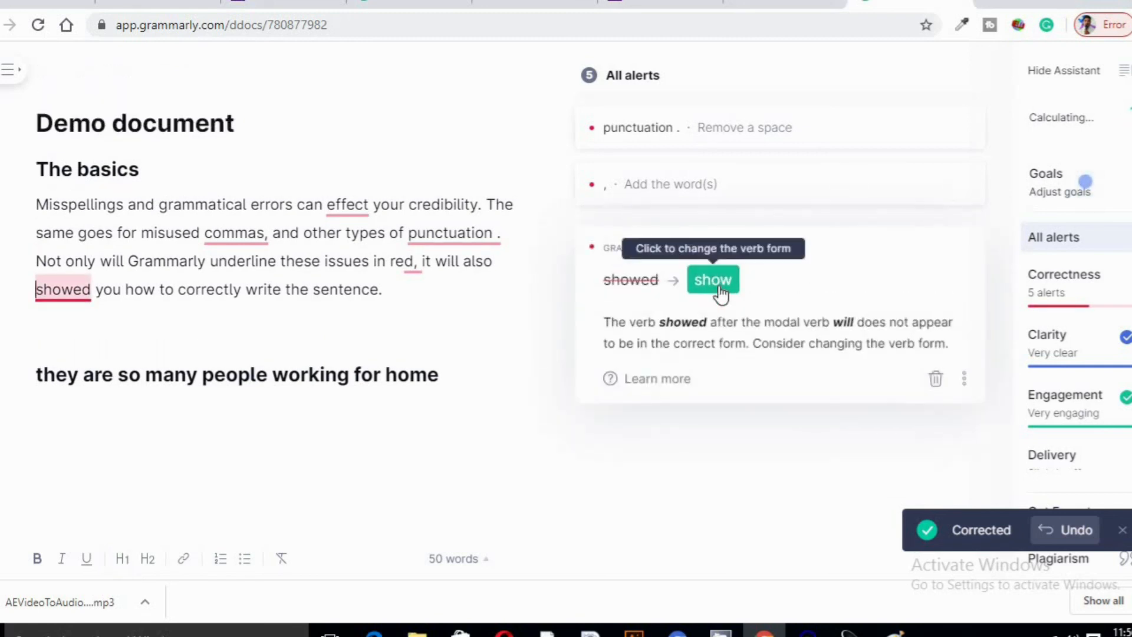
pyautogui.click(716, 281)
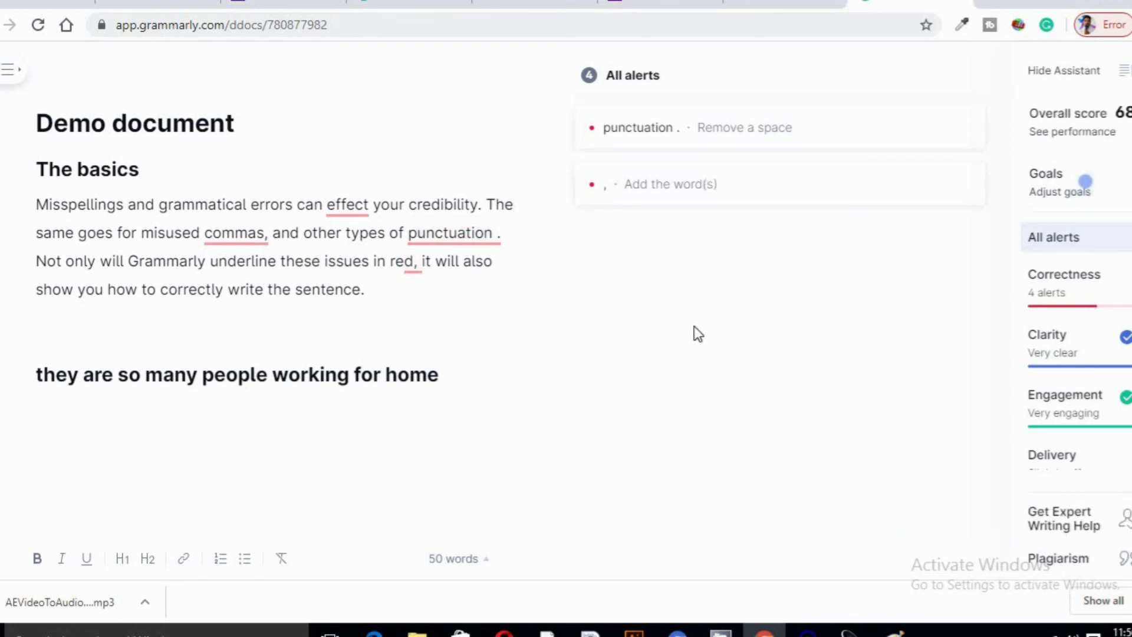
# Step: Add a new line below the sample sentence reading "they are some villages with barked dogs"
pyautogui.click(451, 375)
pyautogui.press('Return')
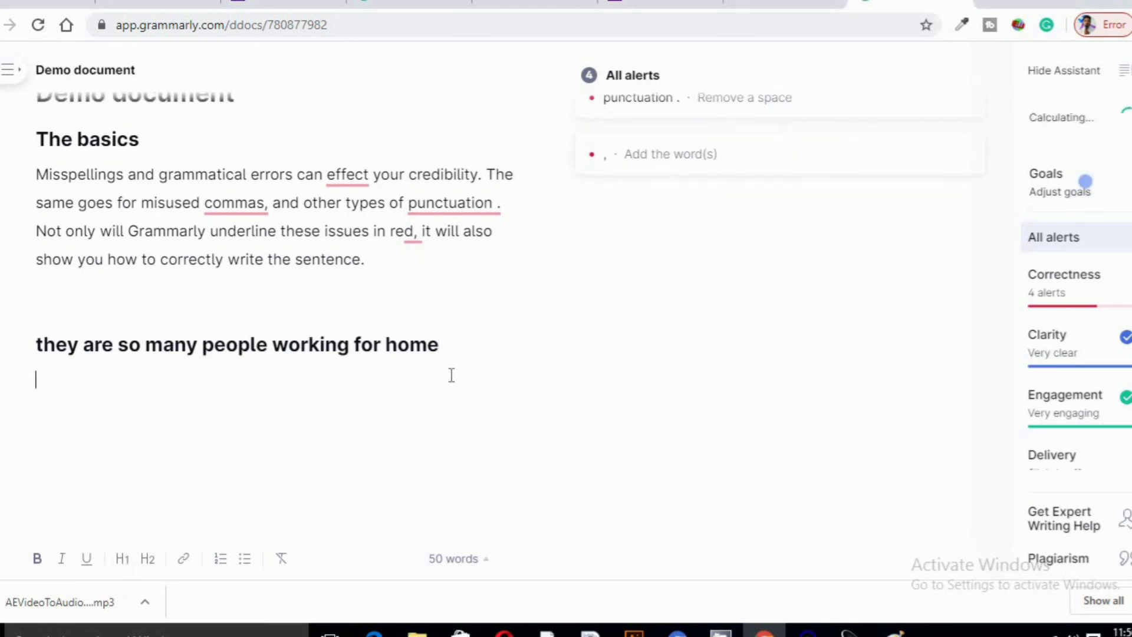
pyautogui.write('they are some')
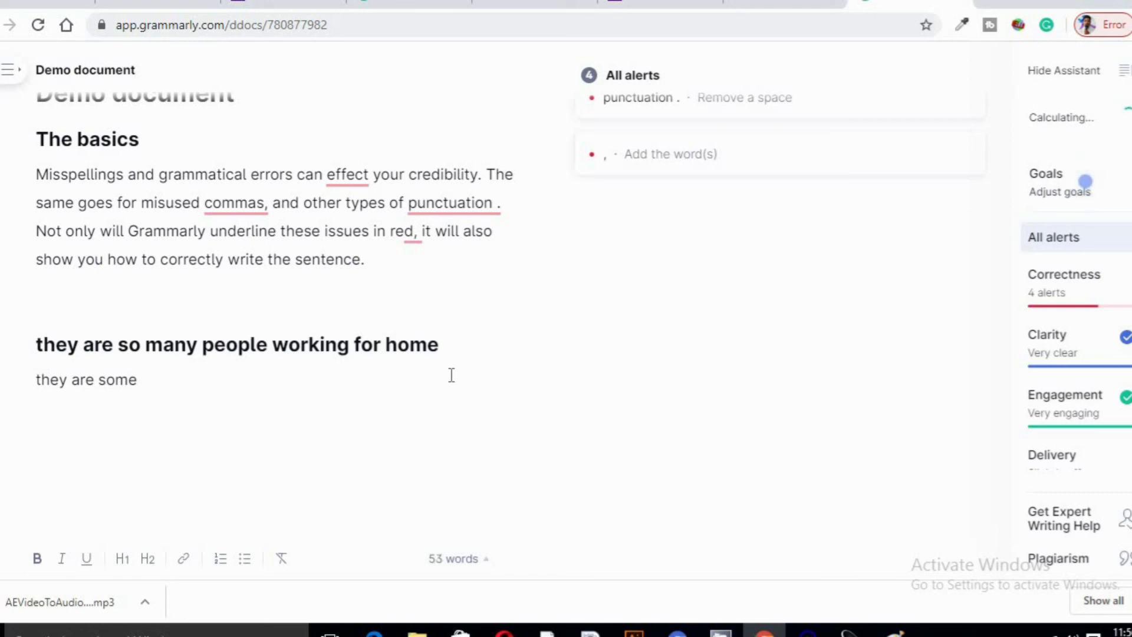
pyautogui.write(' villages with barked')
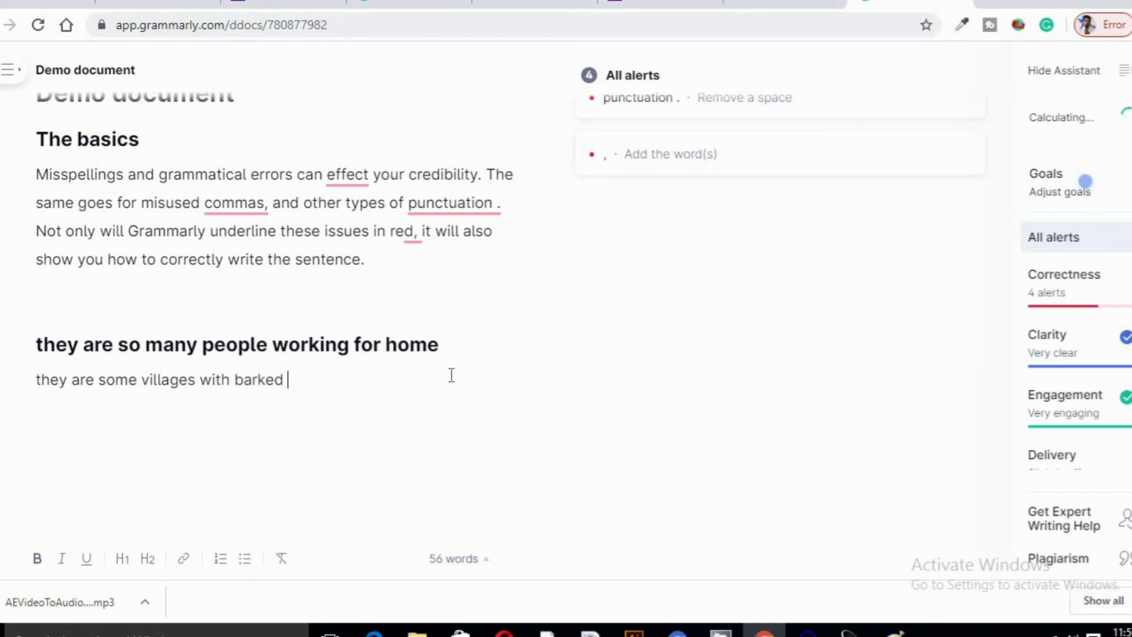
pyautogui.write(' dogs')
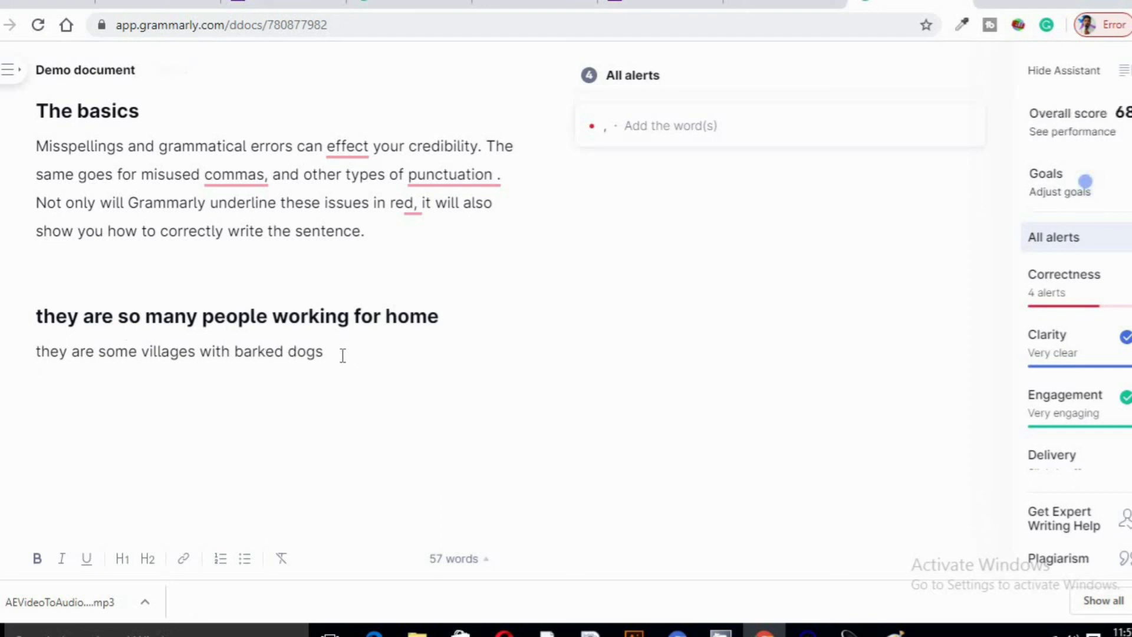
# Step: Delete the line about villages with barked dogs and undo the deletion
pyautogui.moveTo(323, 352); pyautogui.dragTo(50, 359)
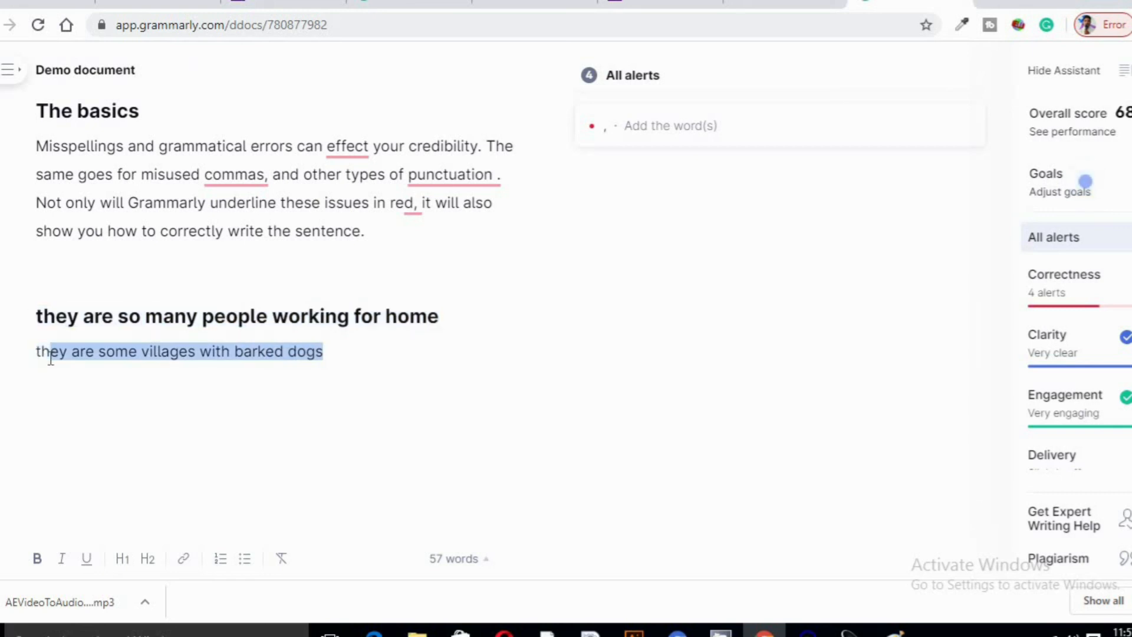
pyautogui.press('BackSpace')
pyautogui.press('BackSpace')
pyautogui.press('BackSpace')
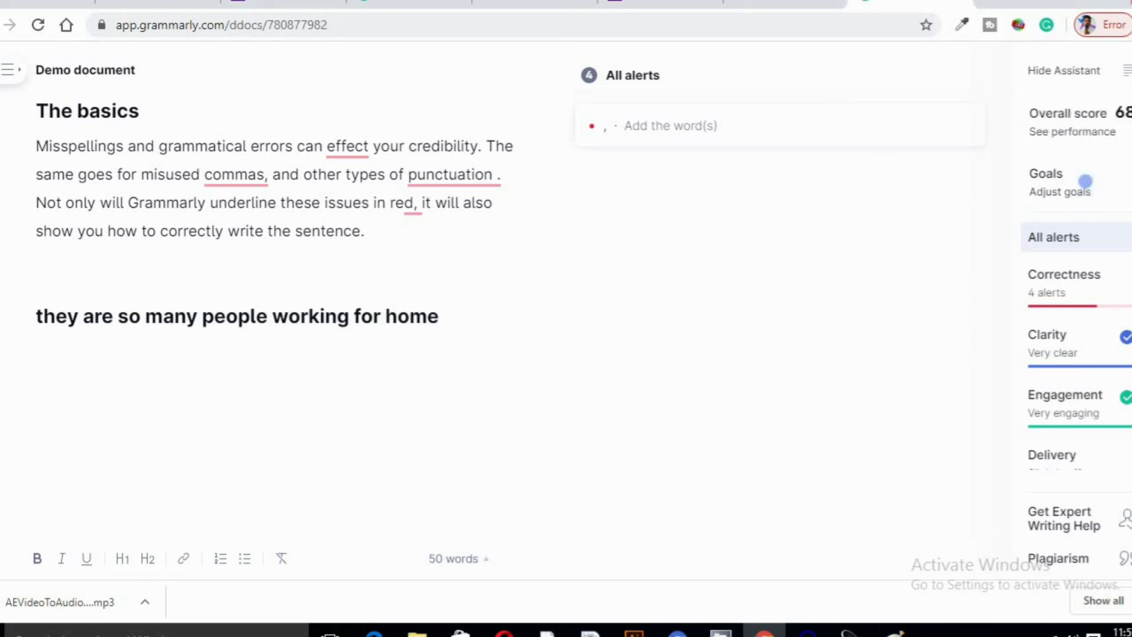
pyautogui.hotkey('ctrl', 'z')
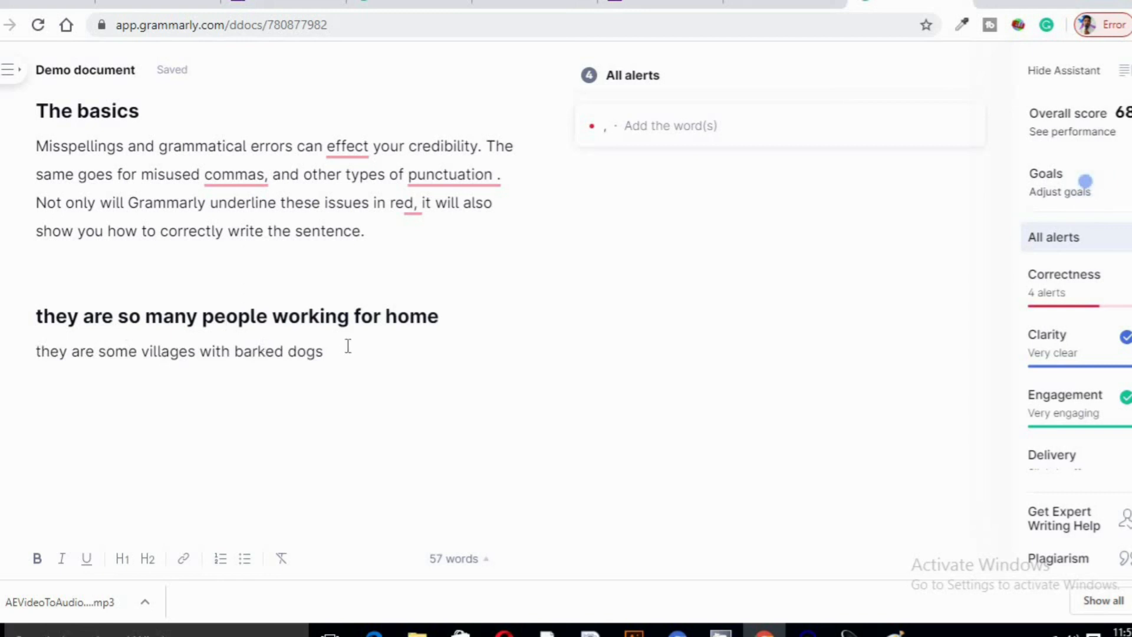
# Step: Delete the entire line "they are some villages with barked dogs" below the sample sentence
pyautogui.moveTo(341, 354); pyautogui.dragTo(51, 359)
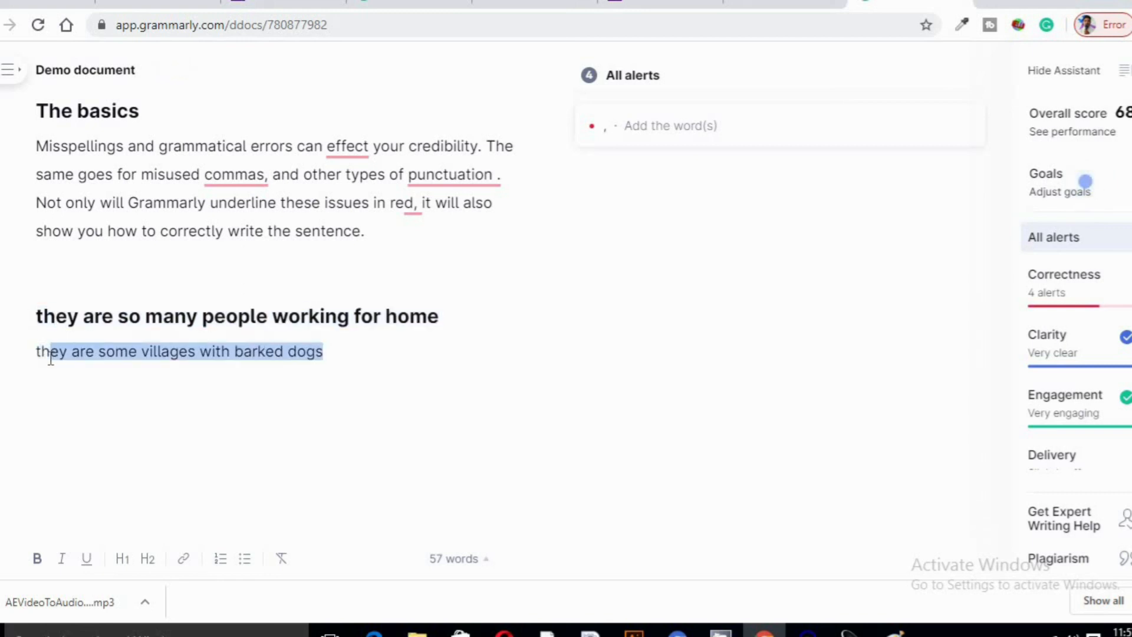
pyautogui.press('BackSpace')
pyautogui.press('BackSpace')
pyautogui.press('BackSpace')
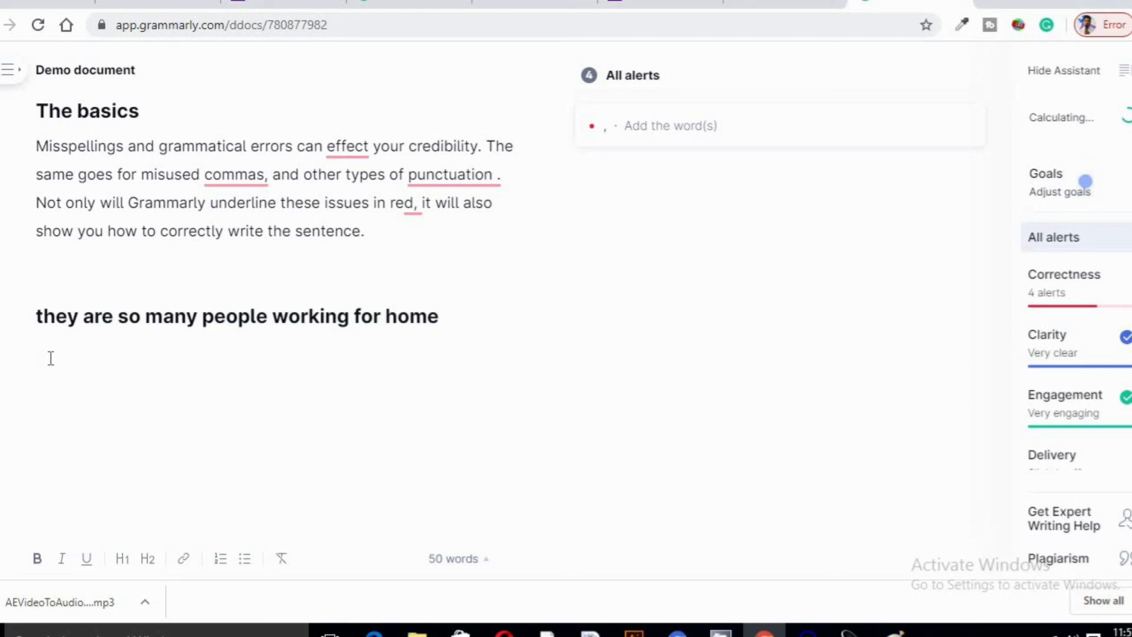